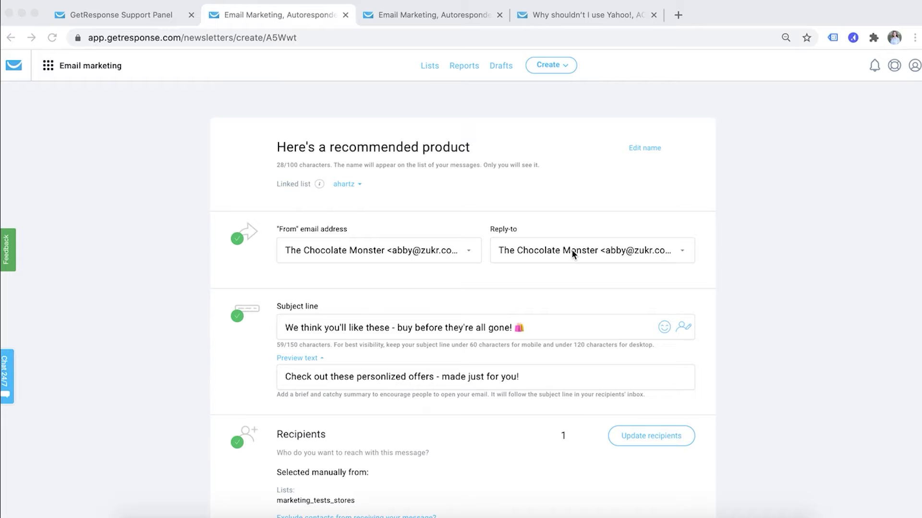
Check the From address options, then view the Email addresses settings listing the sender domains
{"action": "left_click", "coordinate": [451, 255]}
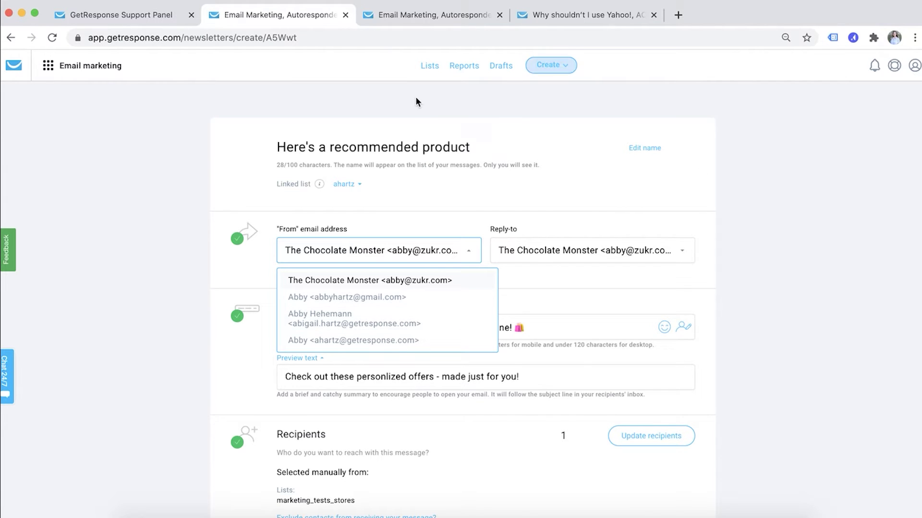
{"action": "left_click", "coordinate": [406, 16]}
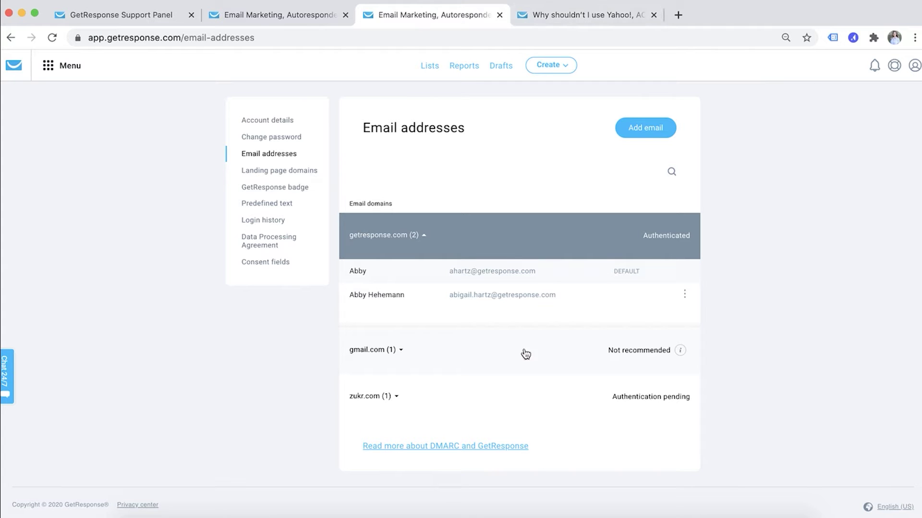
Read the Help Center article on Yahoo!, AOL and Mail.ru From addresses through its Solution section
{"action": "left_click", "coordinate": [595, 15]}
{"action": "scroll", "coordinate": [444, 301], "scroll_direction": "down", "scroll_amount": 3}
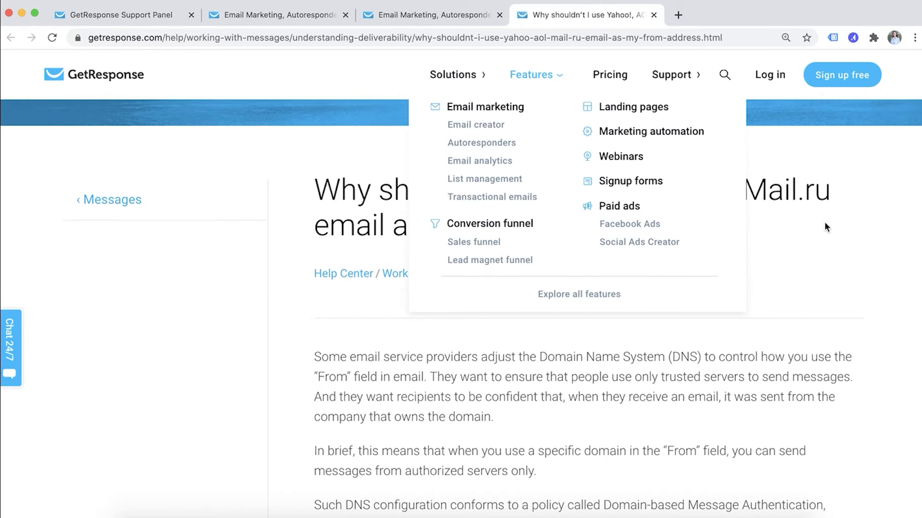
{"action": "scroll", "coordinate": [782, 346], "scroll_direction": "down", "scroll_amount": 4}
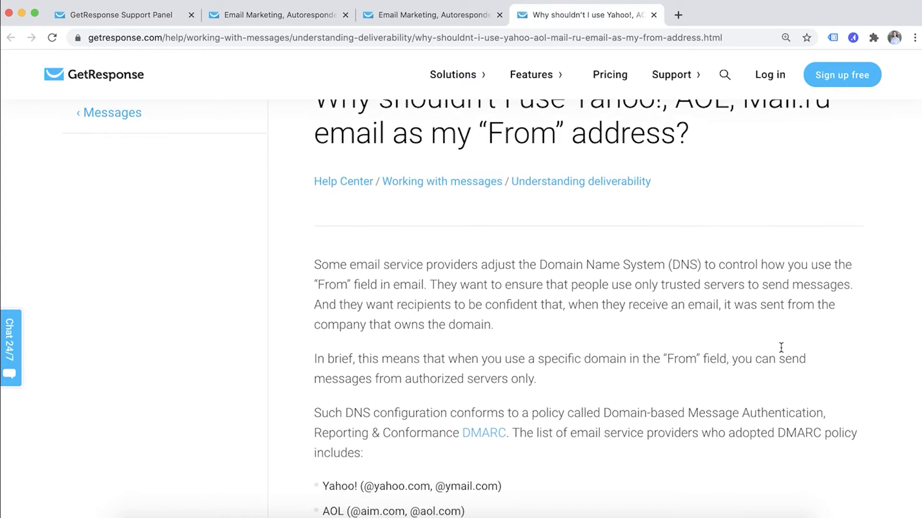
{"action": "scroll", "coordinate": [781, 348], "scroll_direction": "down", "scroll_amount": 5}
{"action": "scroll", "coordinate": [673, 327], "scroll_direction": "down", "scroll_amount": 3}
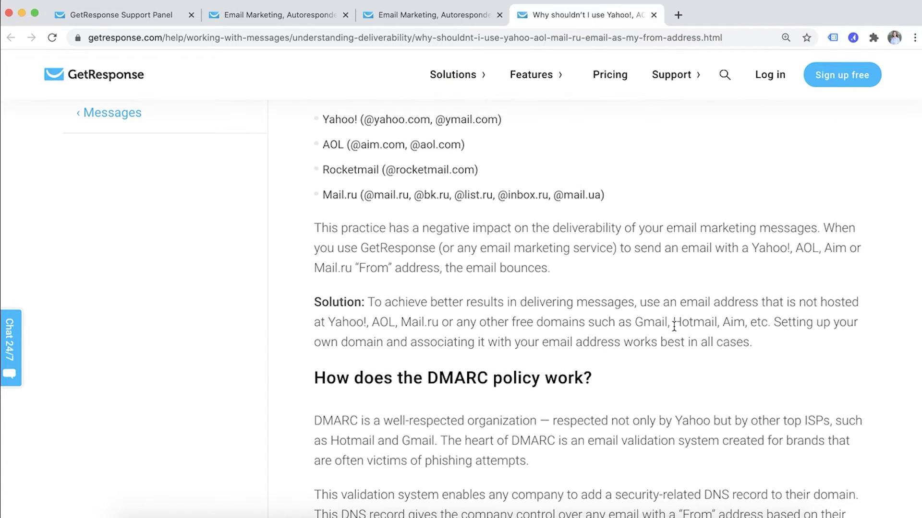
{"action": "scroll", "coordinate": [673, 326], "scroll_direction": "down", "scroll_amount": 2}
{"action": "scroll", "coordinate": [673, 326], "scroll_direction": "down", "scroll_amount": 2}
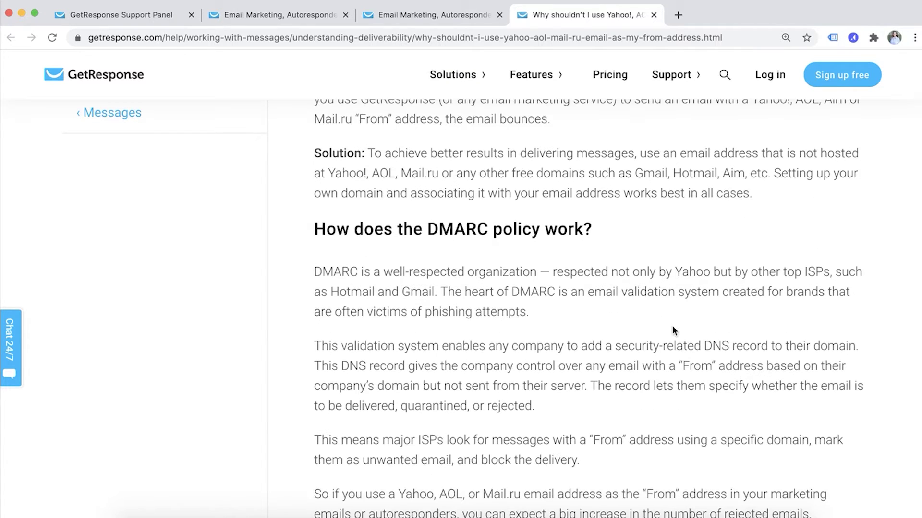
{"action": "scroll", "coordinate": [603, 289], "scroll_direction": "down", "scroll_amount": 2}
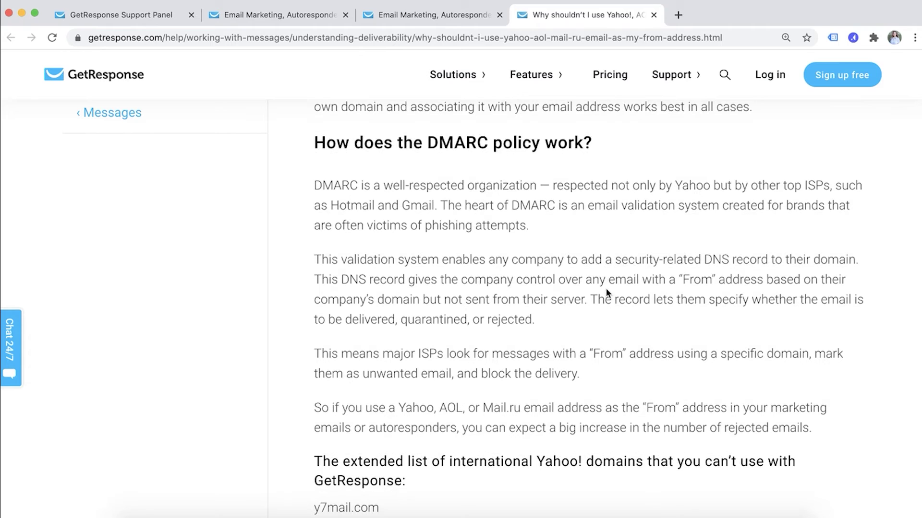
Compare with the Email addresses settings, then reread the article's DMARC explanation
{"action": "left_click", "coordinate": [411, 16]}
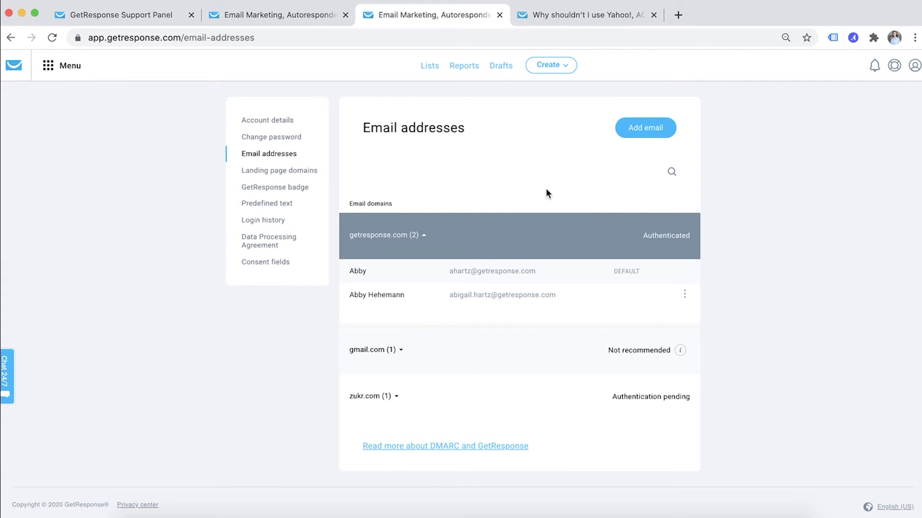
{"action": "left_click", "coordinate": [588, 15]}
{"action": "scroll", "coordinate": [557, 261], "scroll_direction": "down", "scroll_amount": 3}
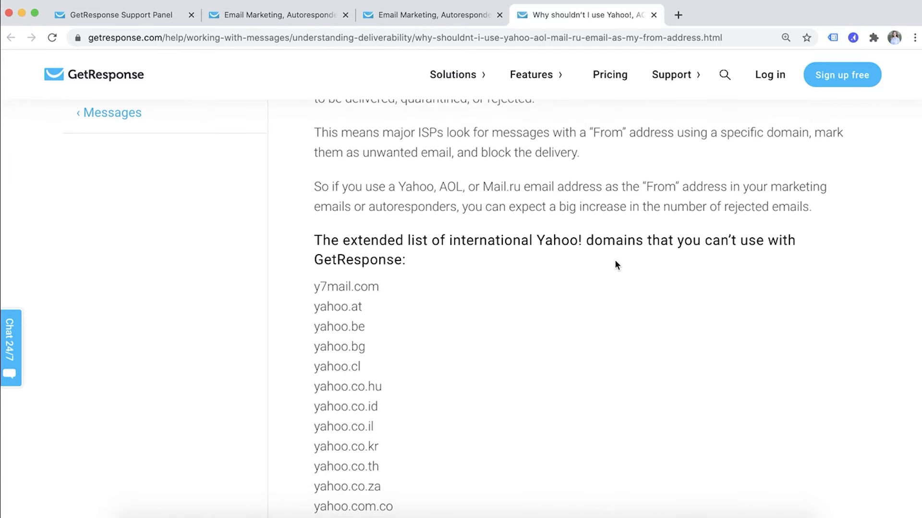
{"action": "scroll", "coordinate": [616, 265], "scroll_direction": "down", "scroll_amount": 20}
{"action": "scroll", "coordinate": [617, 266], "scroll_direction": "up", "scroll_amount": 6}
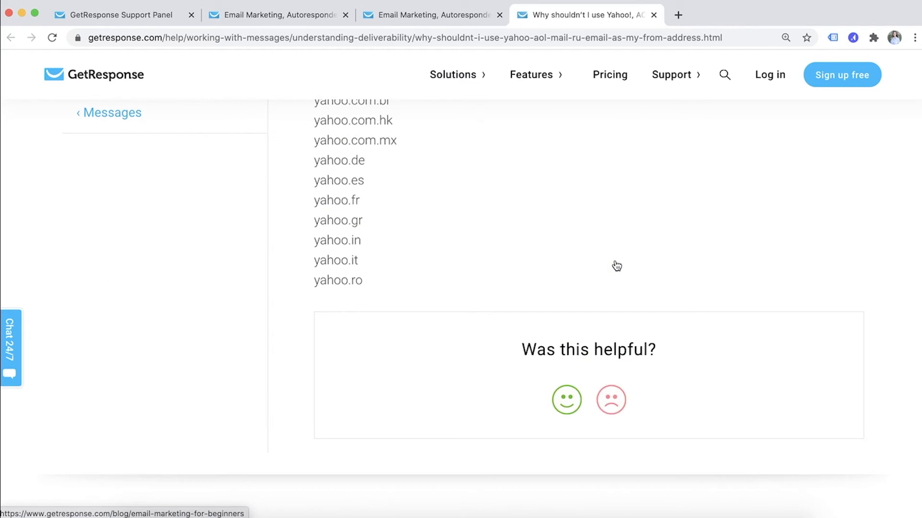
{"action": "scroll", "coordinate": [617, 266], "scroll_direction": "up", "scroll_amount": 15}
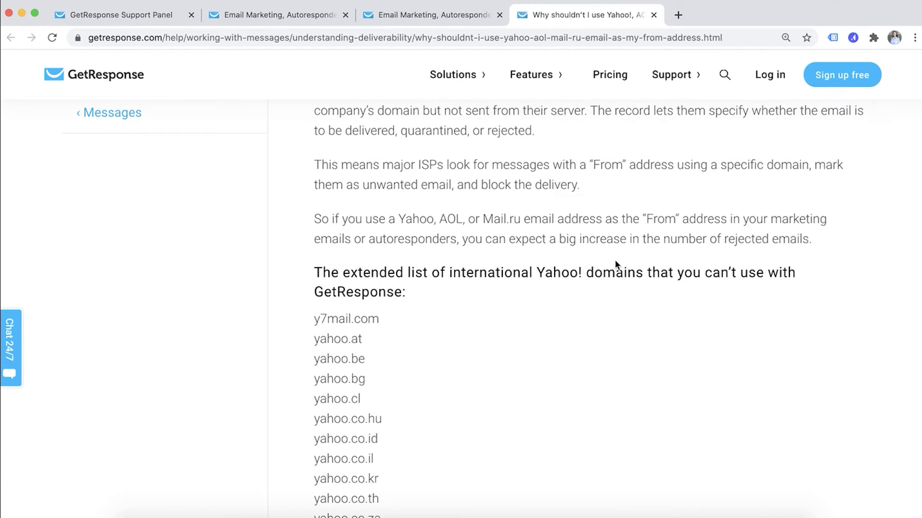
{"action": "scroll", "coordinate": [408, 322], "scroll_direction": "up", "scroll_amount": 5}
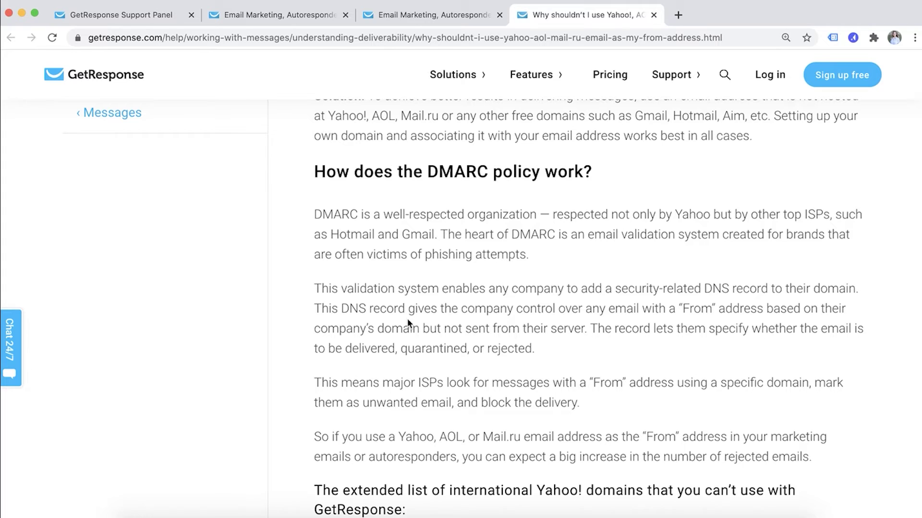
{"action": "scroll", "coordinate": [408, 311], "scroll_direction": "up", "scroll_amount": 3}
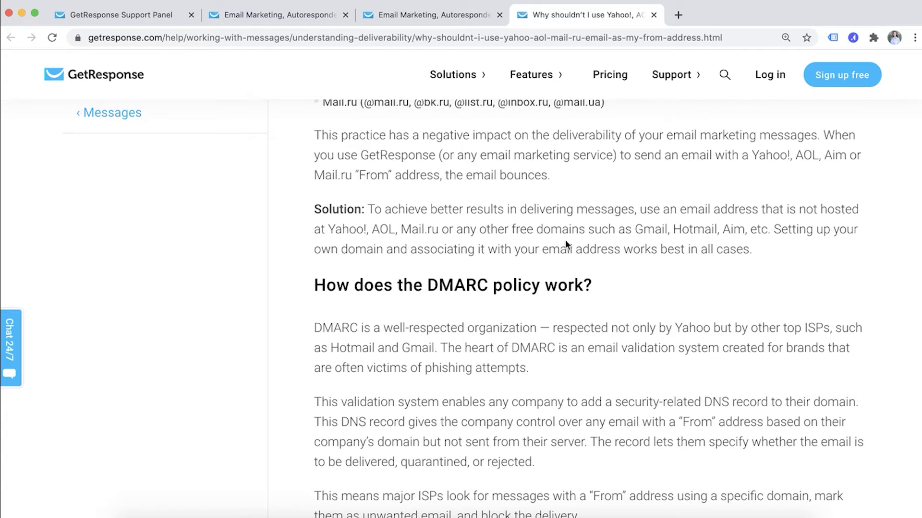
Reopen Email addresses via profile menu > Manage account and read the gmail.com Not recommended note
{"action": "left_click", "coordinate": [401, 18]}
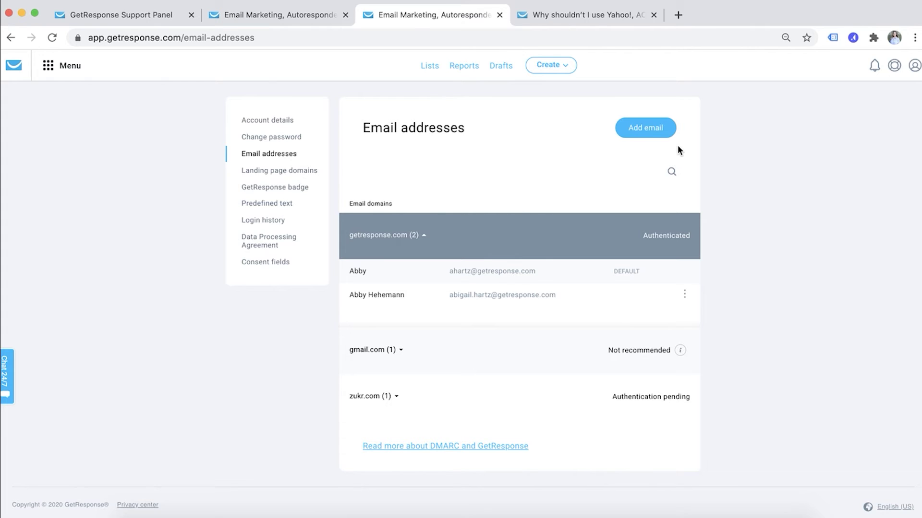
{"action": "left_click", "coordinate": [913, 65]}
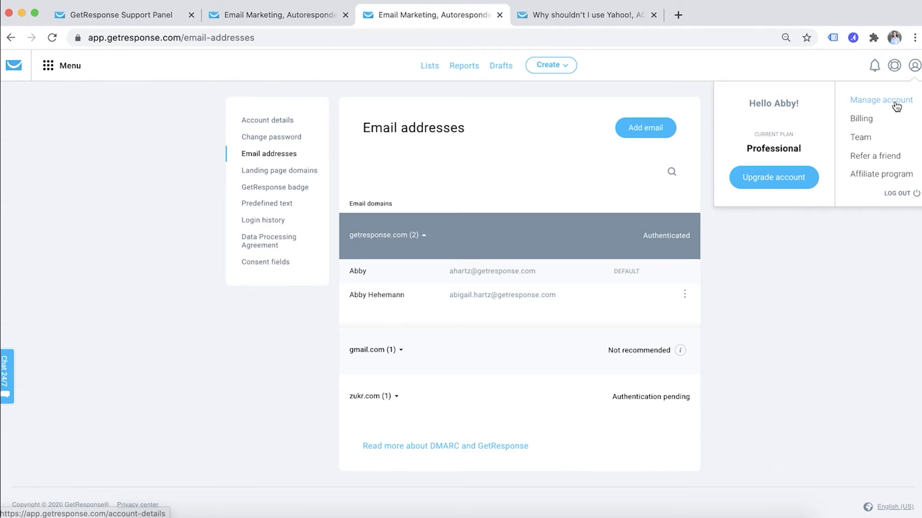
{"action": "left_click", "coordinate": [895, 102]}
{"action": "left_click", "coordinate": [267, 155]}
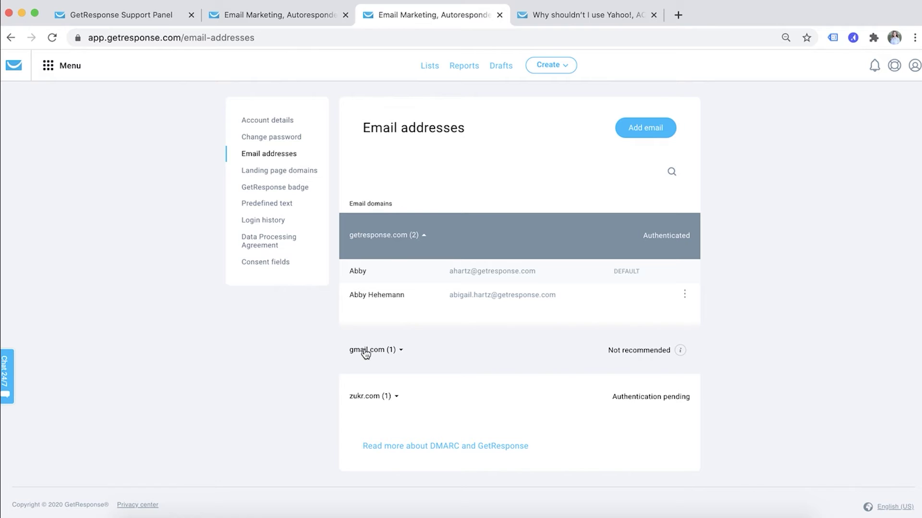
{"action": "mouse_move", "coordinate": [678, 353]}
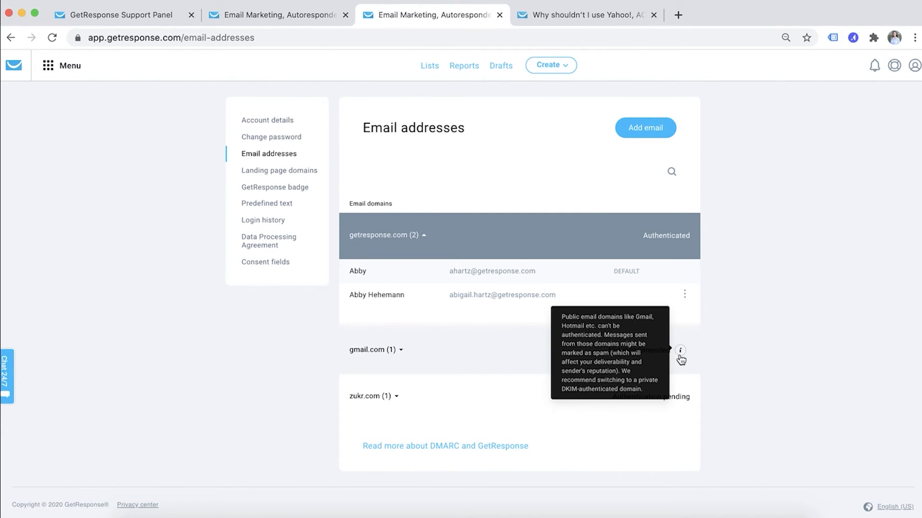
Review the zukr.com domain authentication instructions and close the dialog
{"action": "left_click", "coordinate": [668, 397]}
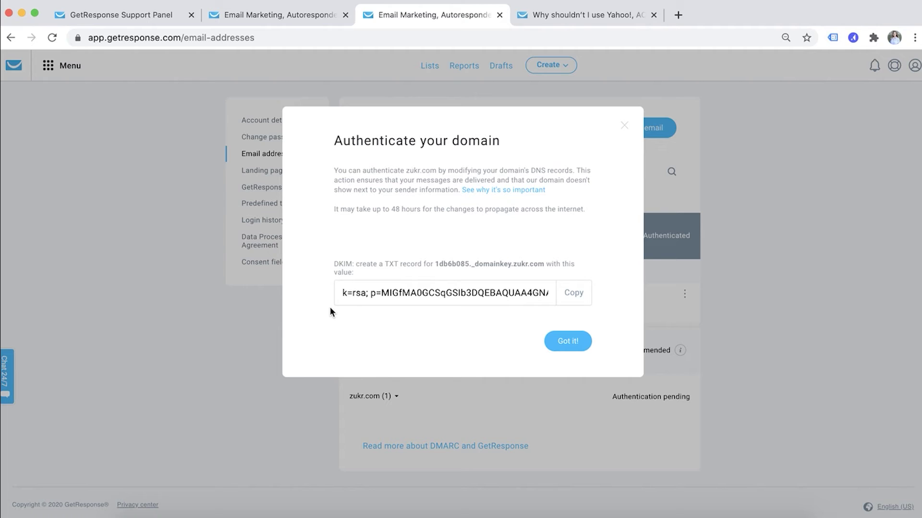
{"action": "left_click", "coordinate": [625, 124]}
Add a sender named with the person's first name plus 'from GetResponse', using their getresponse.com e-mail address
{"action": "left_click", "coordinate": [653, 127]}
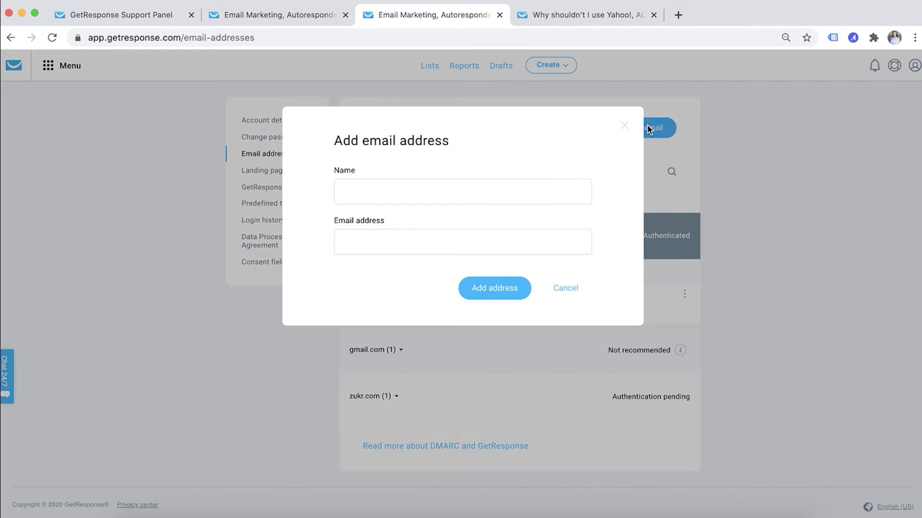
{"action": "left_click", "coordinate": [400, 202]}
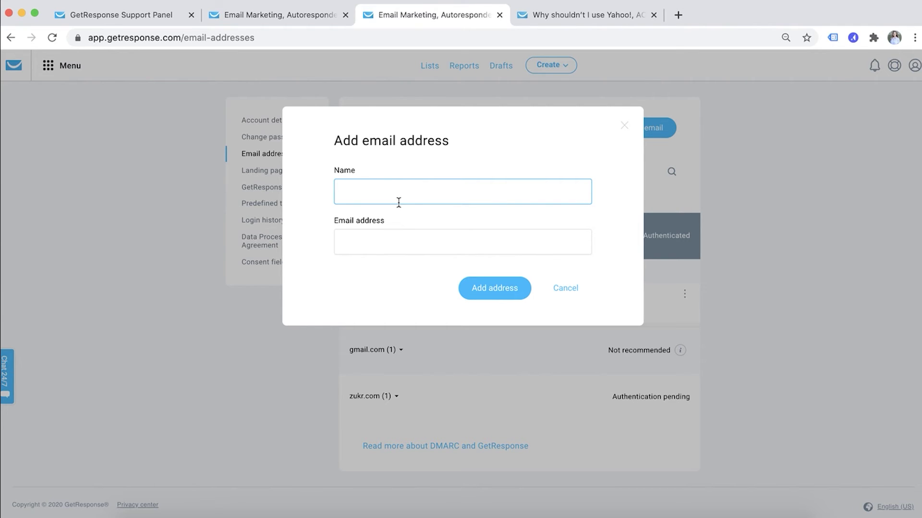
{"action": "type", "text": "Abby Fr"}
{"action": "key", "text": "BackSpace"}
{"action": "key", "text": "BackSpace"}
{"action": "type", "text": "from Getresponse"}
{"action": "key", "text": "BackSpace"}
{"action": "key", "text": "BackSpace"}
{"action": "key", "text": "BackSpace"}
{"action": "key", "text": "BackSpace"}
{"action": "key", "text": "BackSpace"}
{"action": "key", "text": "BackSpace"}
{"action": "key", "text": "BackSpace"}
{"action": "key", "text": "BackSpace"}
{"action": "type", "text": "Response"}
{"action": "left_click", "coordinate": [395, 249]}
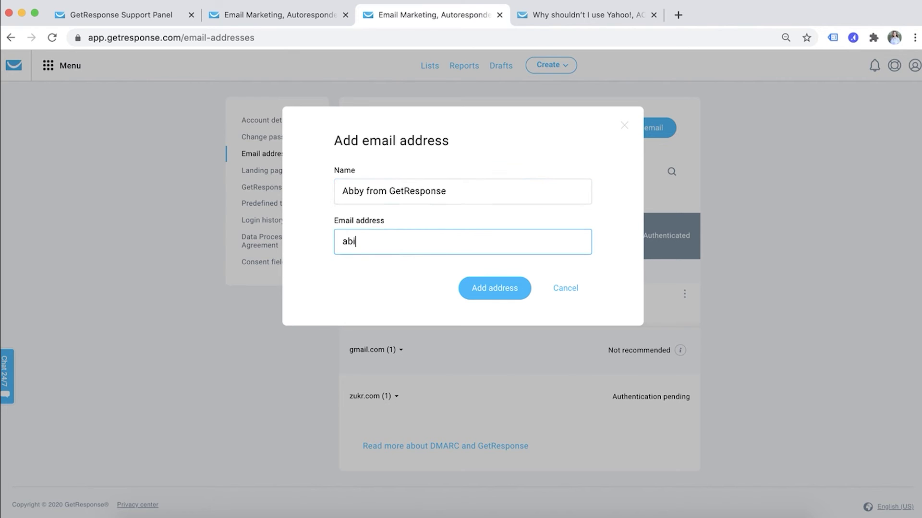
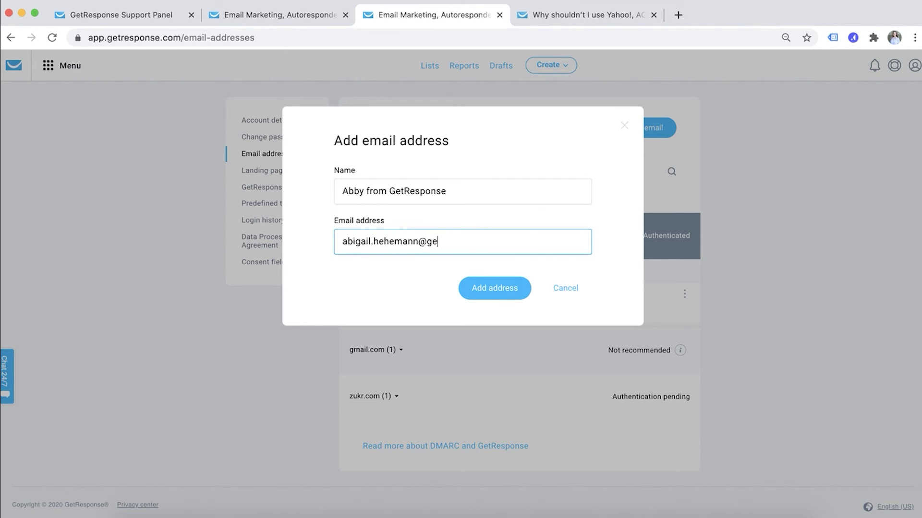
{"action": "left_click", "coordinate": [464, 290]}
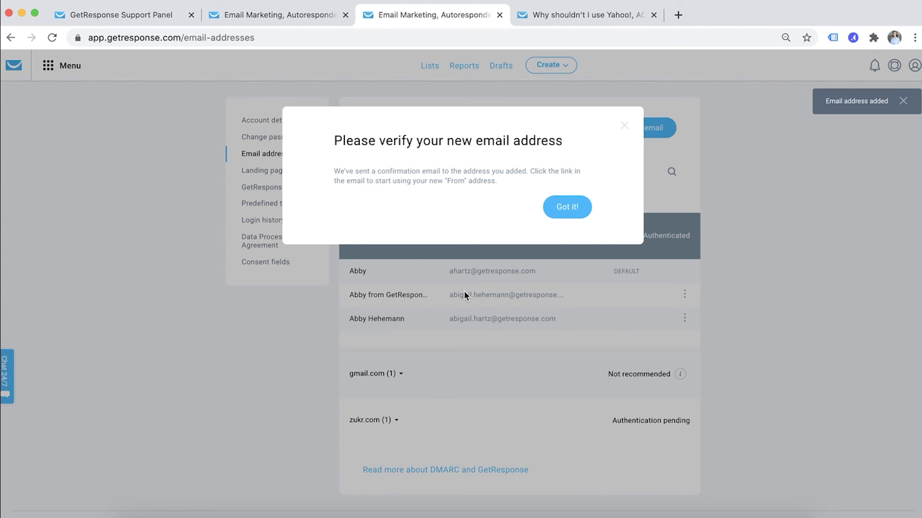
Dismiss the verification notice, expand zukr.com, and check its pending DKIM authentication instructions
{"action": "left_click", "coordinate": [564, 202]}
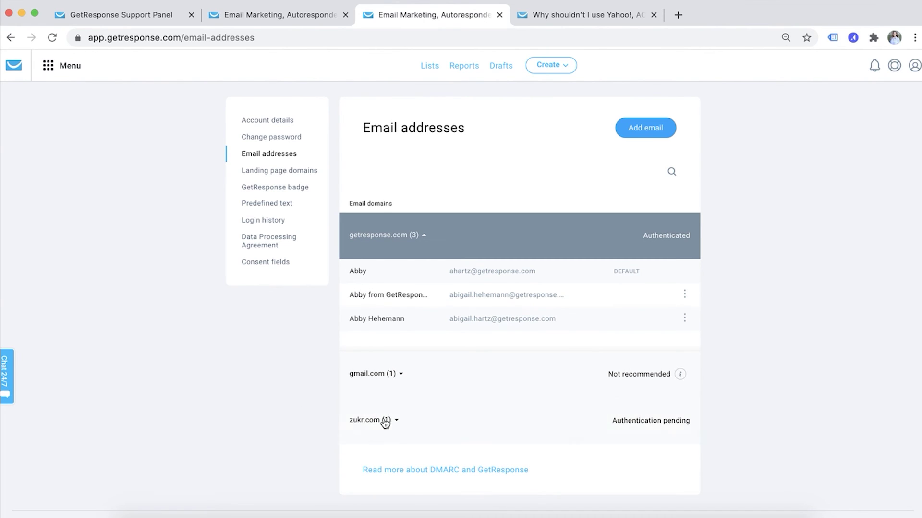
{"action": "left_click", "coordinate": [638, 425]}
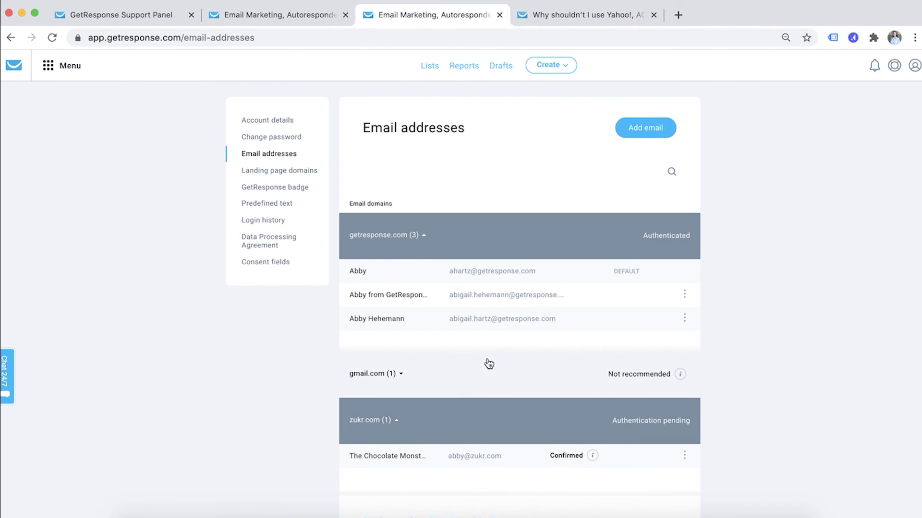
{"action": "scroll", "coordinate": [488, 363], "scroll_direction": "down", "scroll_amount": 3}
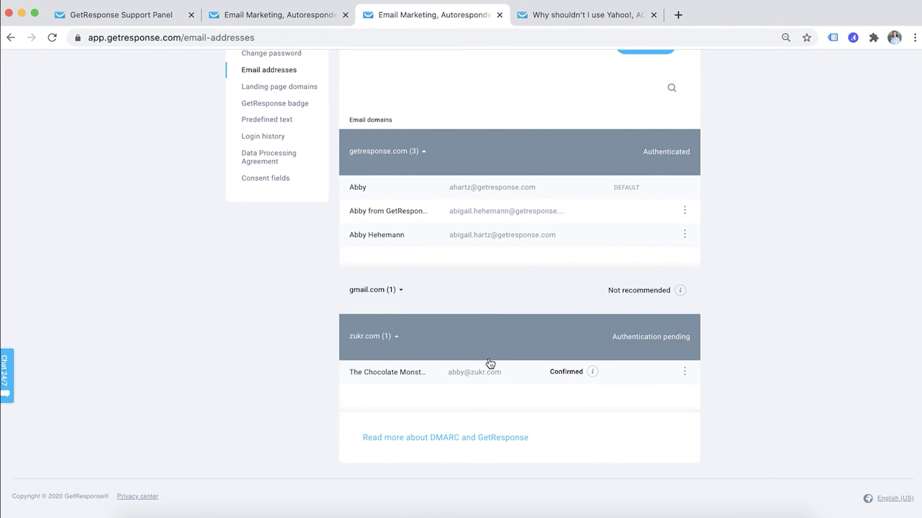
{"action": "left_click", "coordinate": [669, 336]}
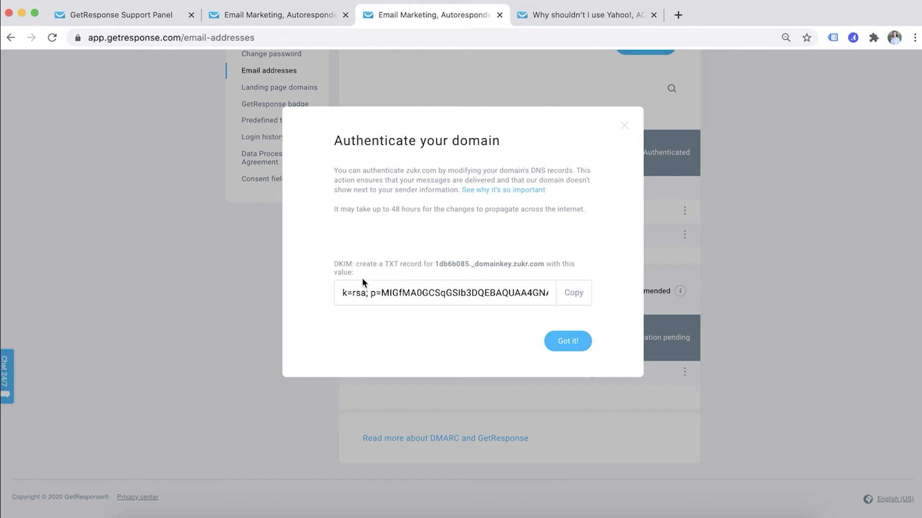
{"action": "left_click", "coordinate": [801, 283]}
{"action": "scroll", "coordinate": [800, 282], "scroll_direction": "up", "scroll_amount": 3}
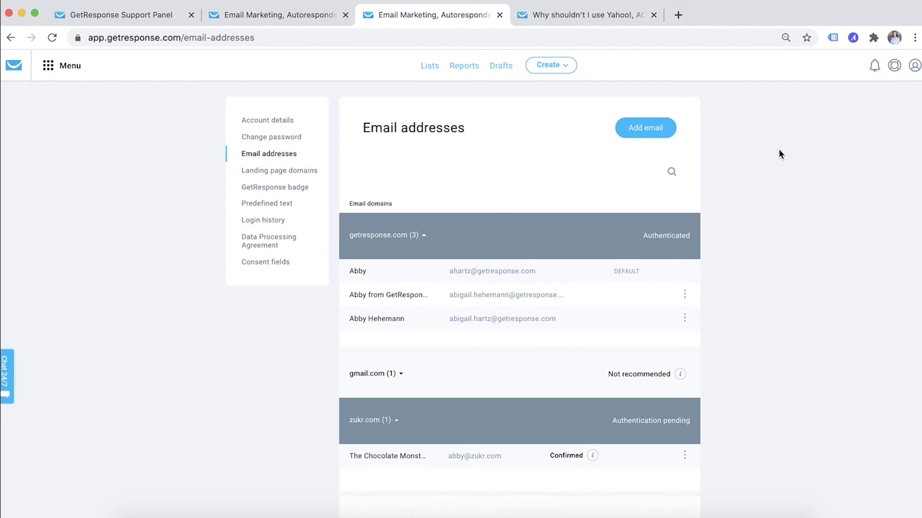